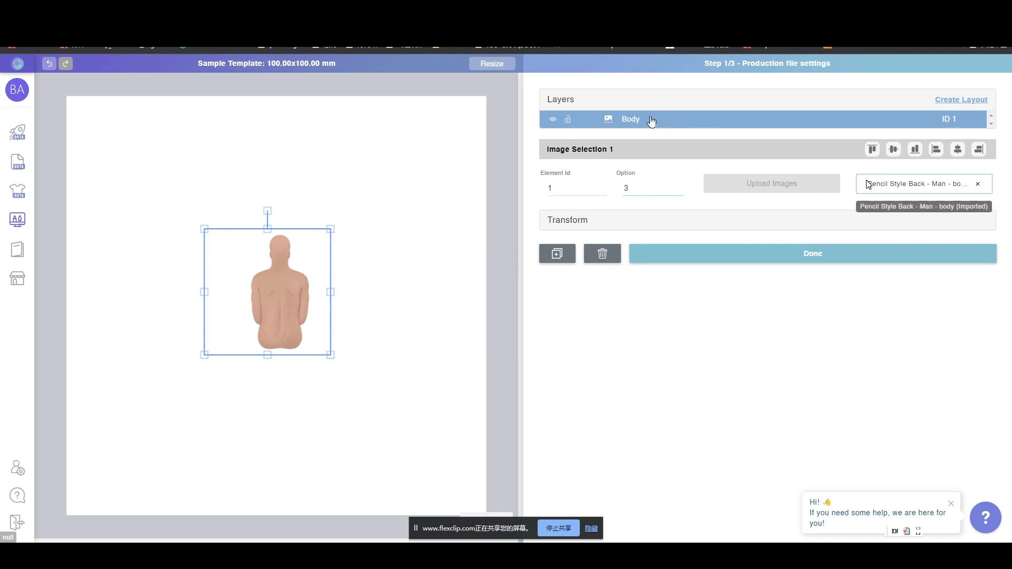
Preview the Body layer's image with option 1 and with option 3.
{"action": "left_click", "coordinate": [679, 191]}
{"action": "left_click", "coordinate": [679, 191]}
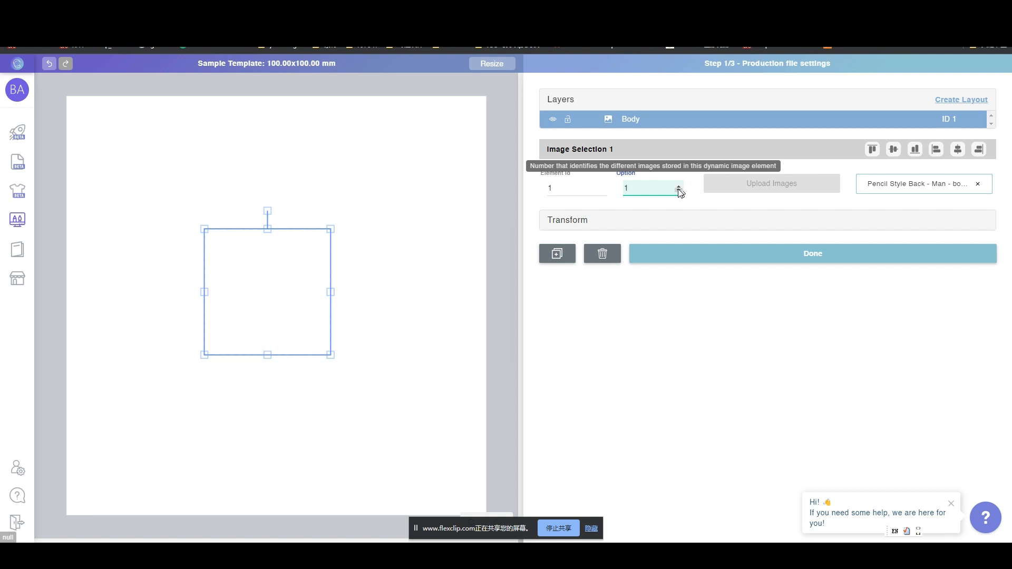
{"action": "left_click", "coordinate": [678, 188]}
{"action": "left_click", "coordinate": [679, 187]}
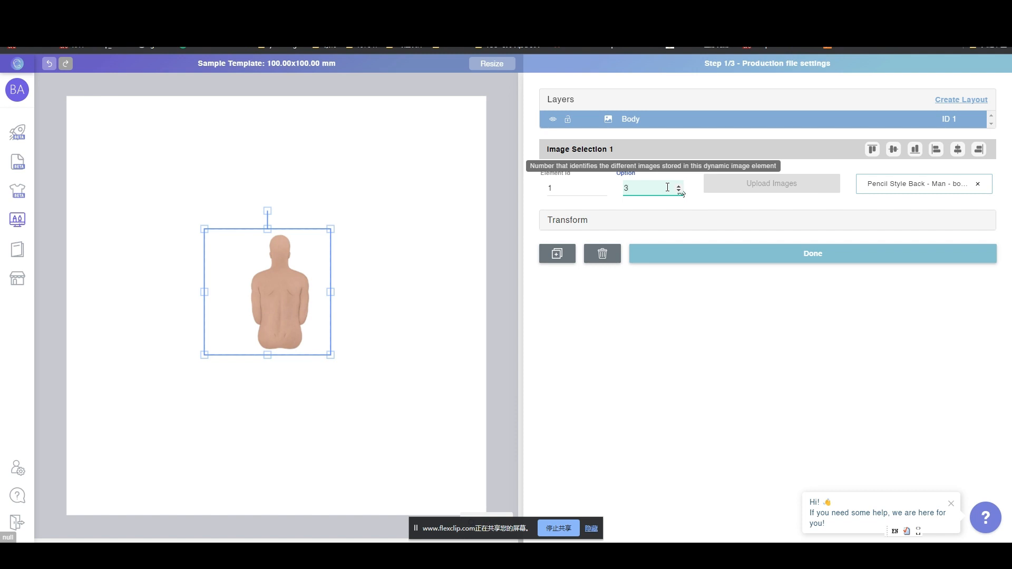
{"action": "mouse_move", "coordinate": [10, 130]}
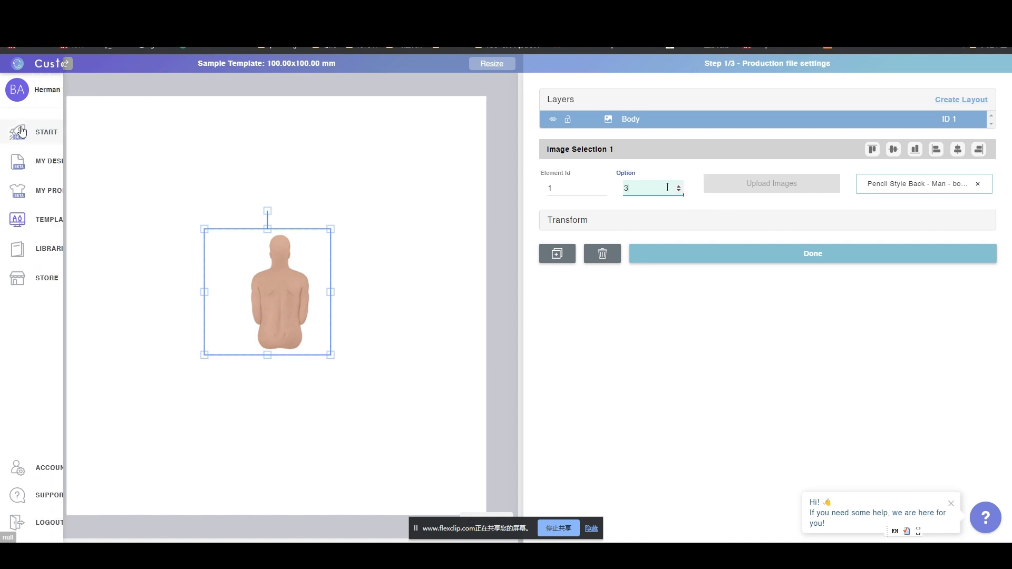
{"action": "left_click", "coordinate": [57, 137]}
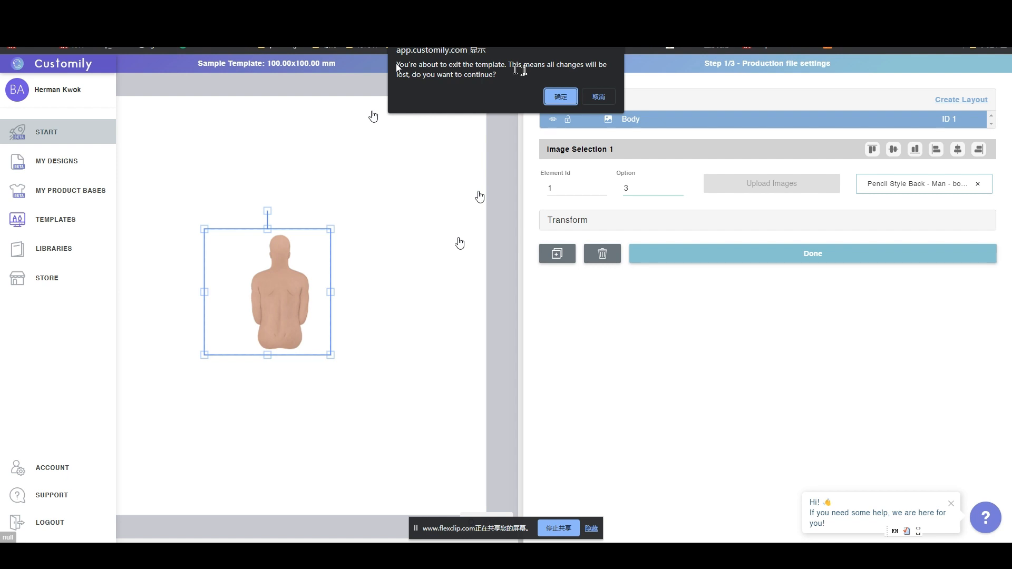
{"action": "left_click", "coordinate": [597, 98]}
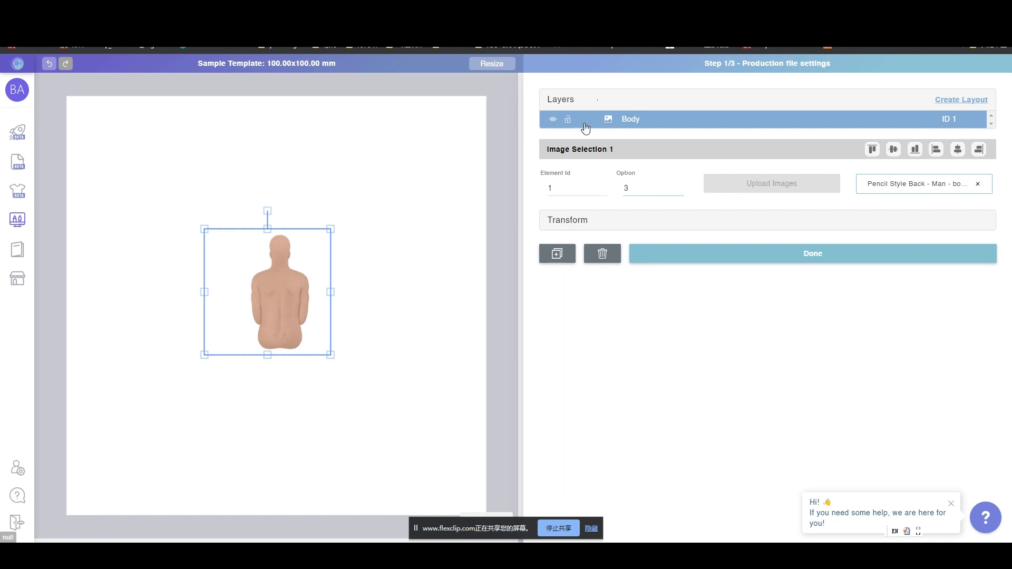
Give the template's preview a plain white 1000 × 1000 px background and save the reviewed template.
{"action": "left_click", "coordinate": [699, 258]}
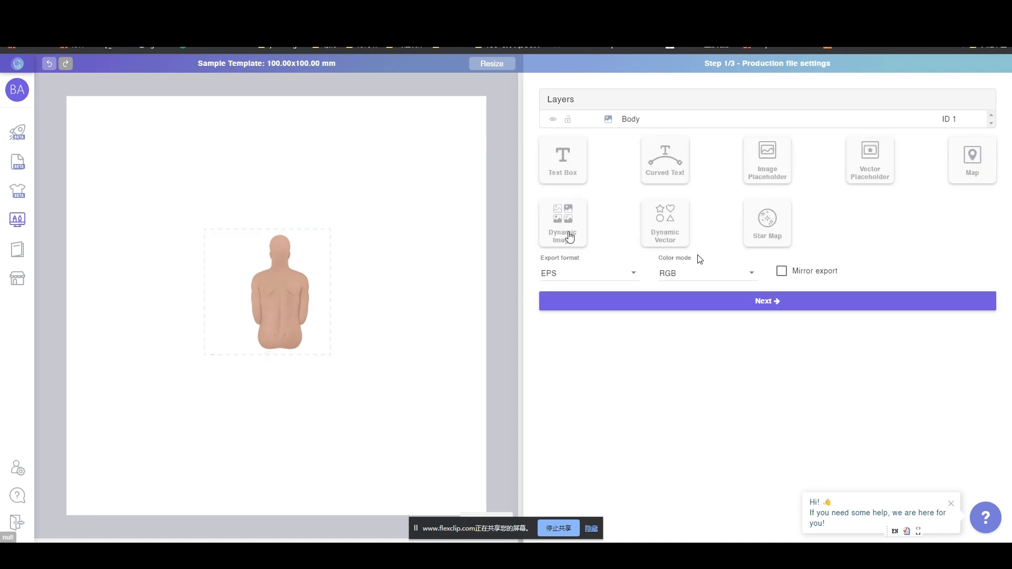
{"action": "left_click", "coordinate": [753, 311]}
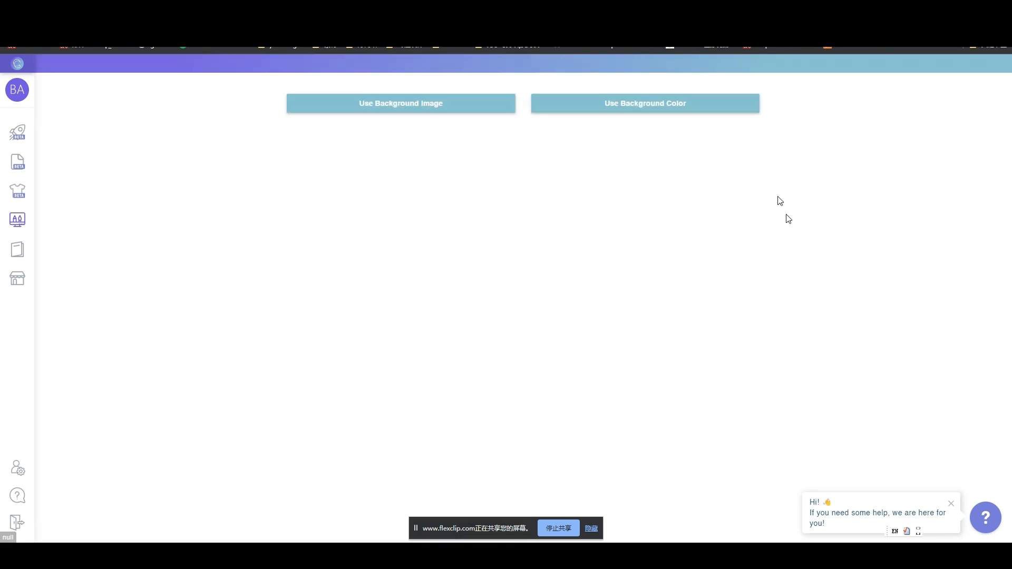
{"action": "left_click", "coordinate": [596, 110]}
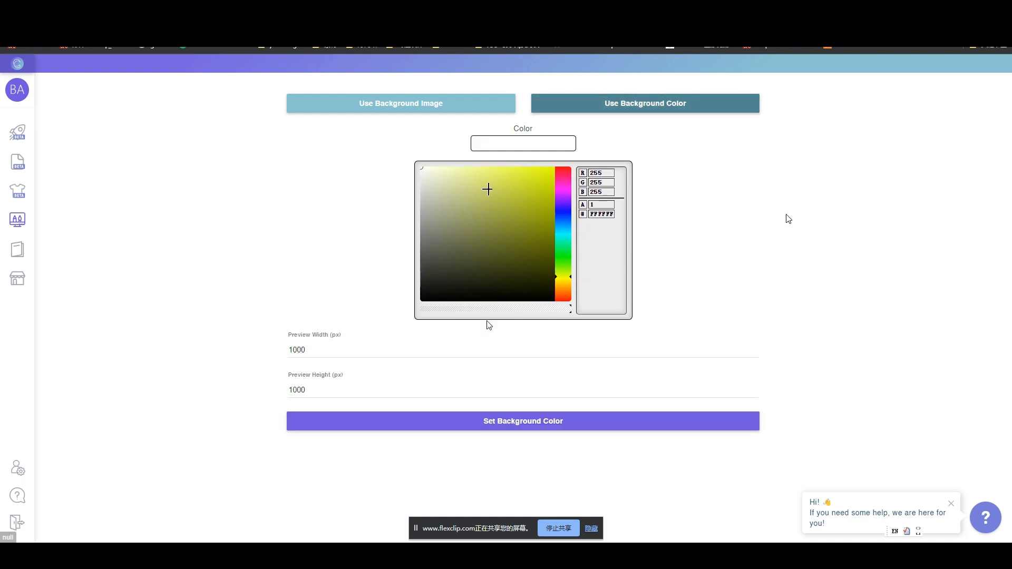
{"action": "left_click", "coordinate": [511, 424]}
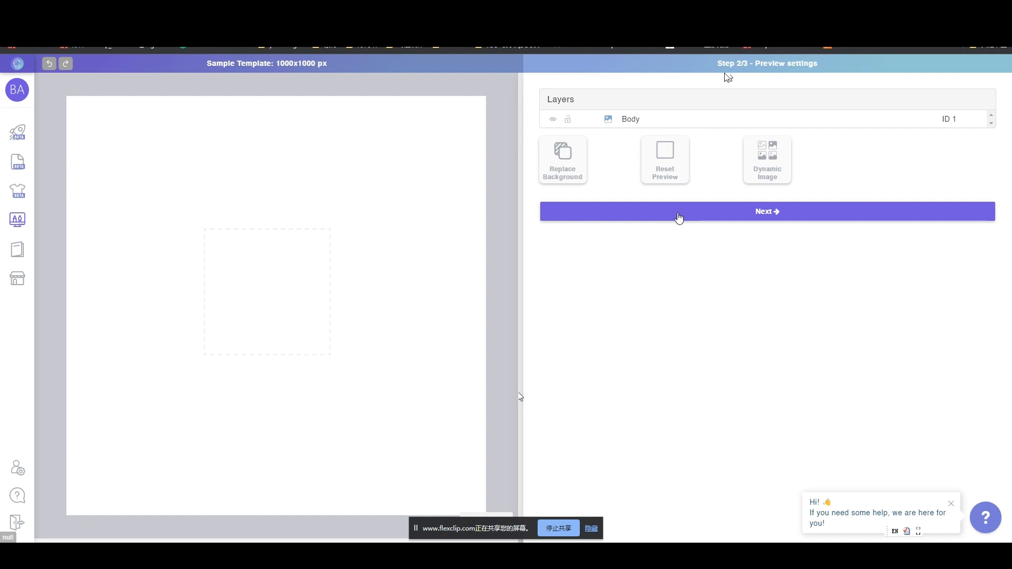
{"action": "left_click", "coordinate": [678, 213]}
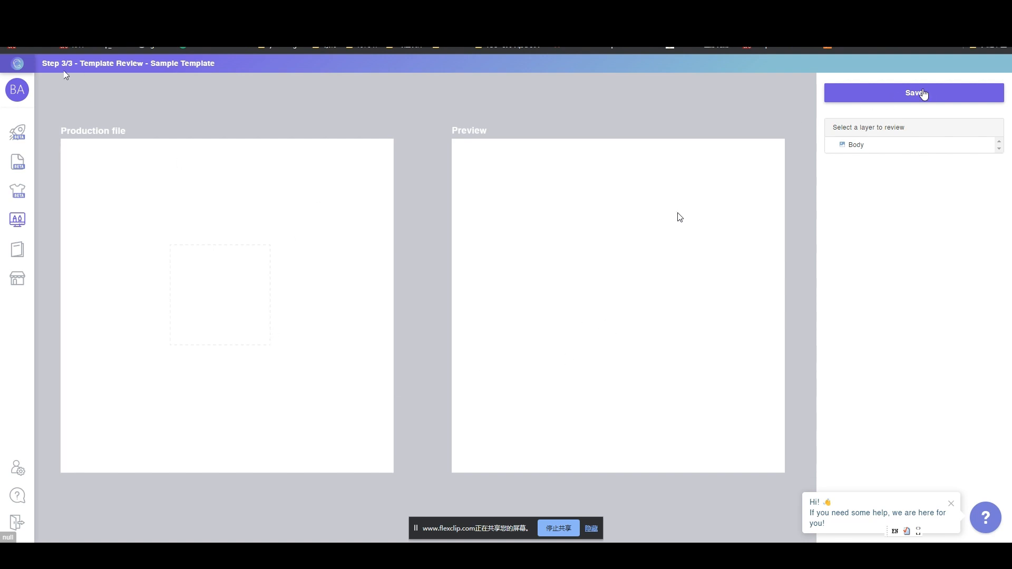
{"action": "left_click", "coordinate": [924, 93]}
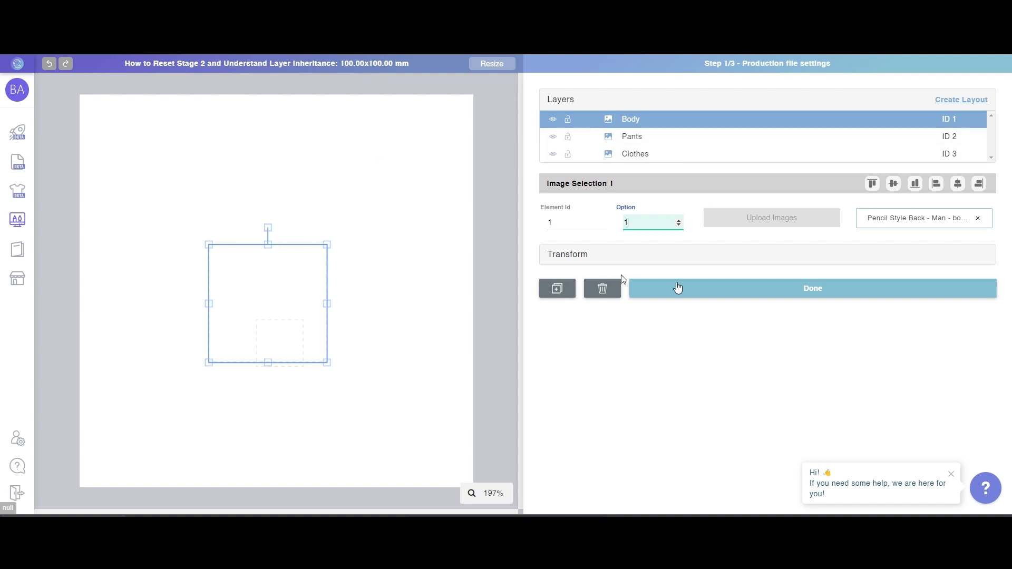
Check the template's layers in the preview settings and return to the production file settings.
{"action": "left_click", "coordinate": [737, 293]}
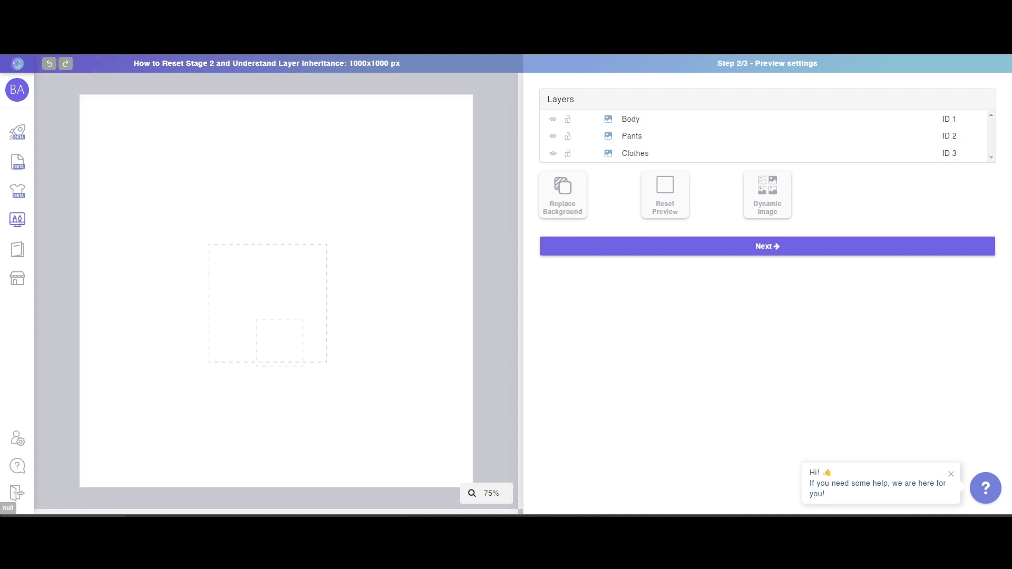
{"action": "key", "text": "F5"}
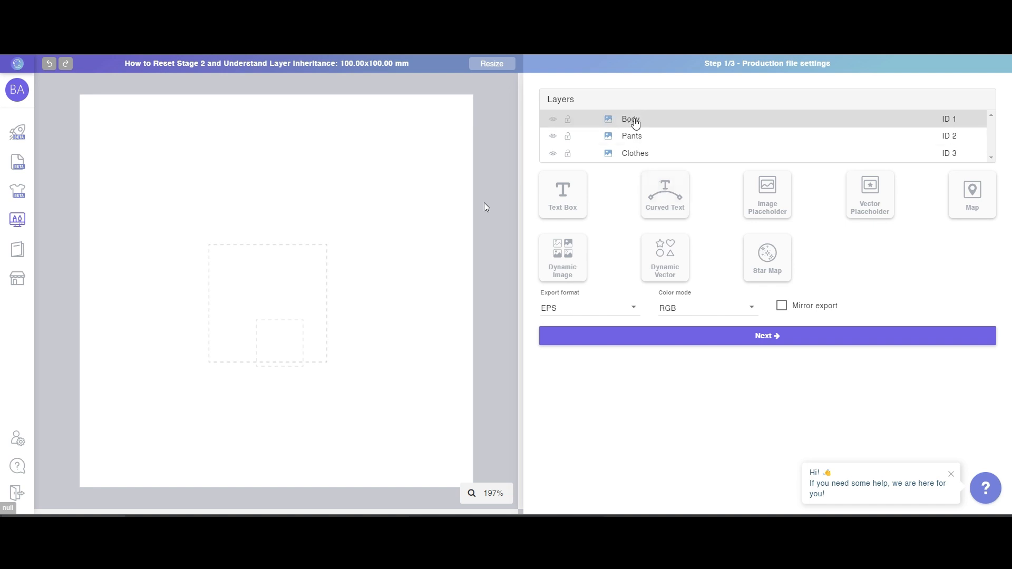
Rename the Body layer to "Male Body" in the production file settings and proceed to the preview settings.
{"action": "left_click", "coordinate": [636, 120]}
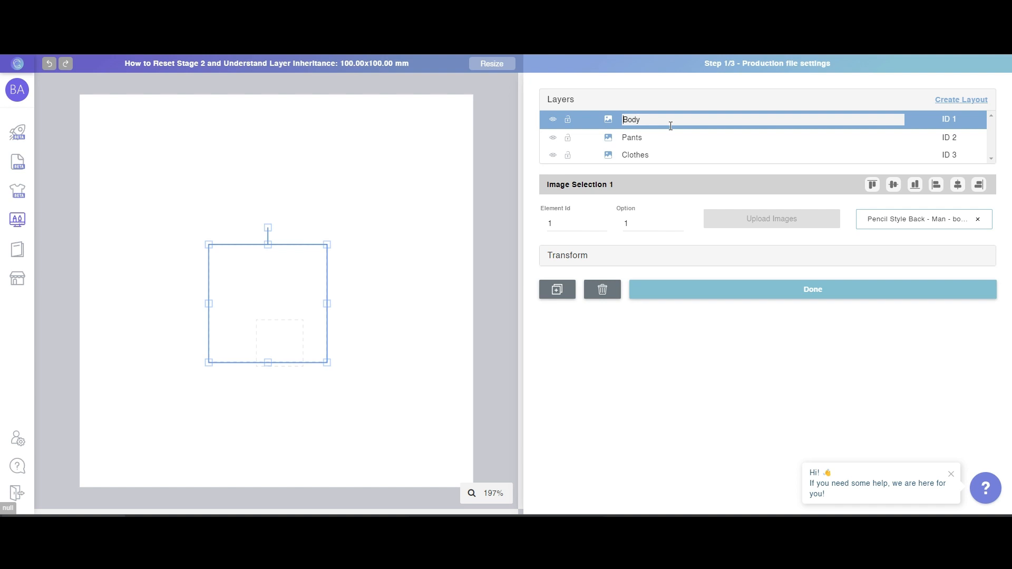
{"action": "type", "text": "Male"}
{"action": "left_click", "coordinate": [713, 289]}
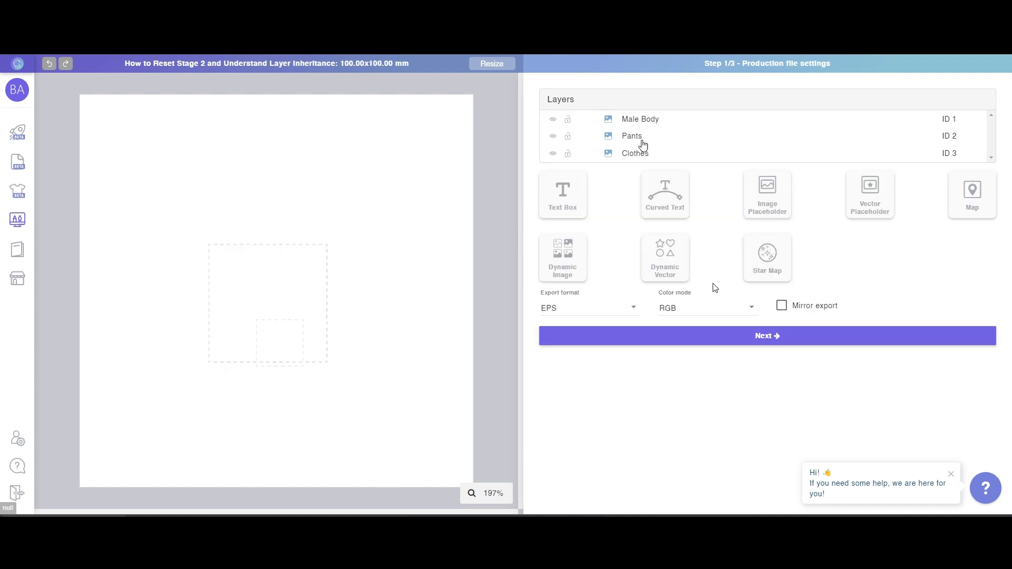
{"action": "left_click", "coordinate": [679, 334]}
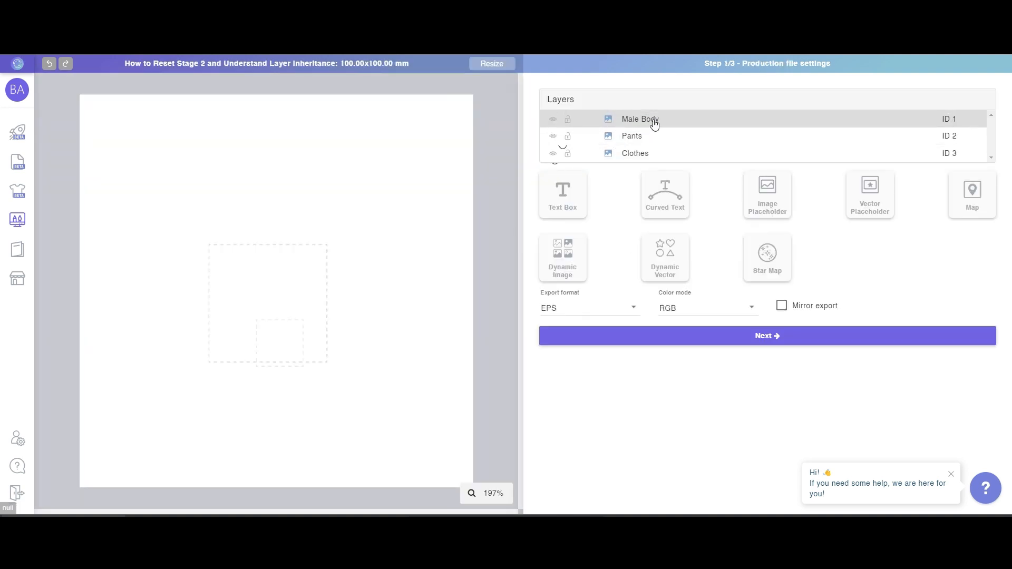
Set the Male Body layer's element ID to 3 and the Clothes layer's to 1, and check them in the preview settings.
{"action": "left_click", "coordinate": [654, 121]}
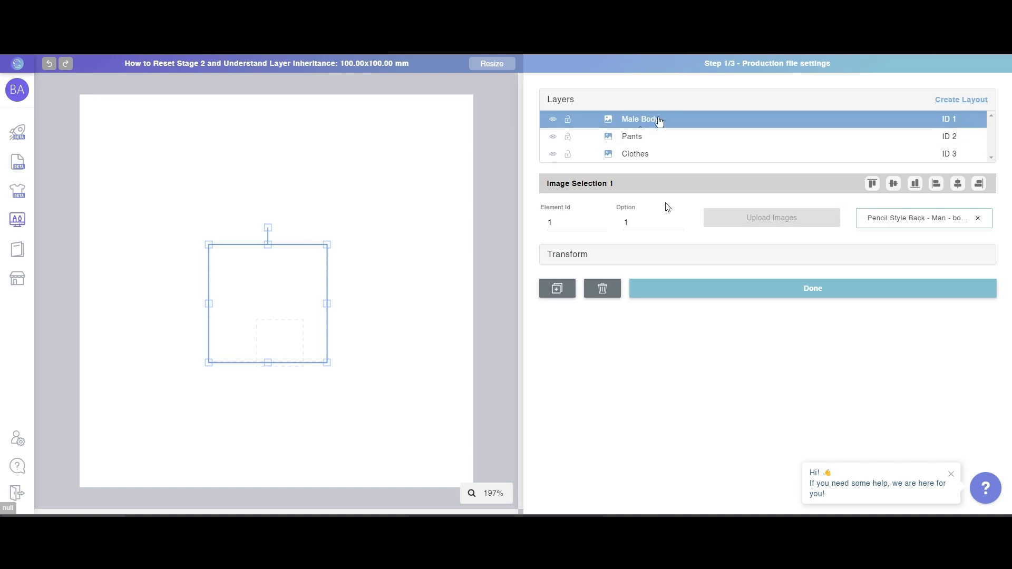
{"action": "left_click", "coordinate": [602, 219]}
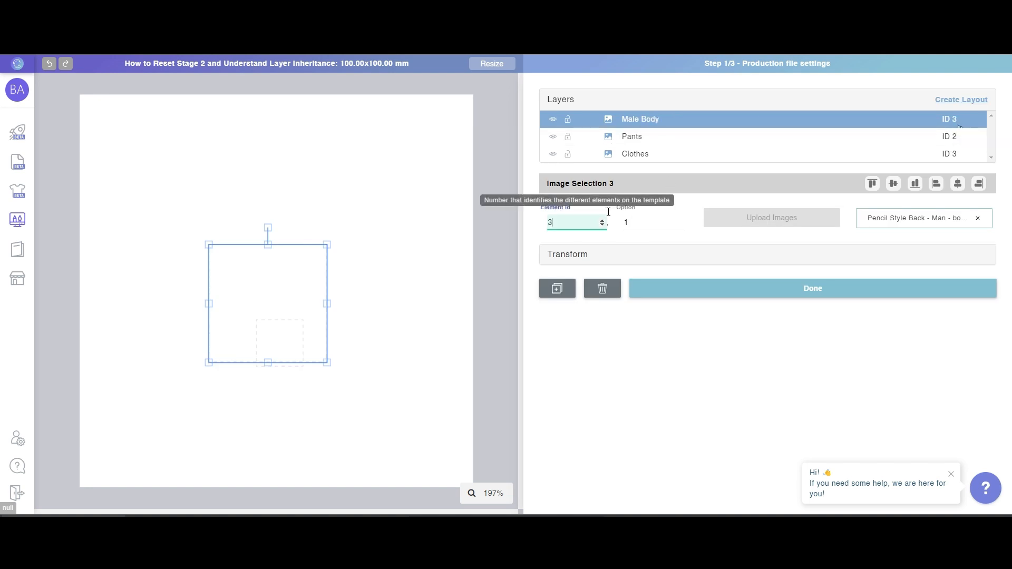
{"action": "left_click", "coordinate": [659, 158]}
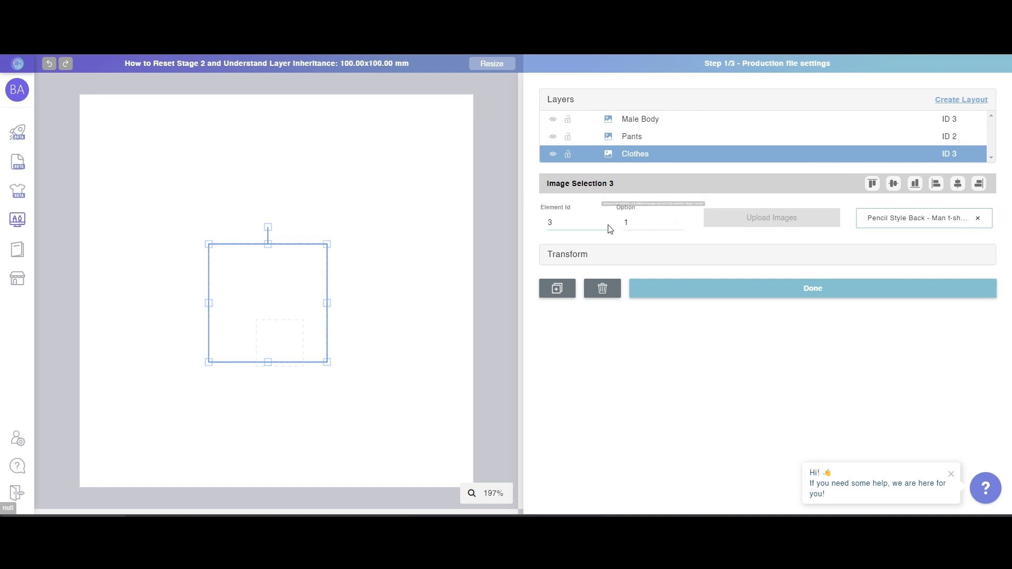
{"action": "double_click", "coordinate": [602, 225]}
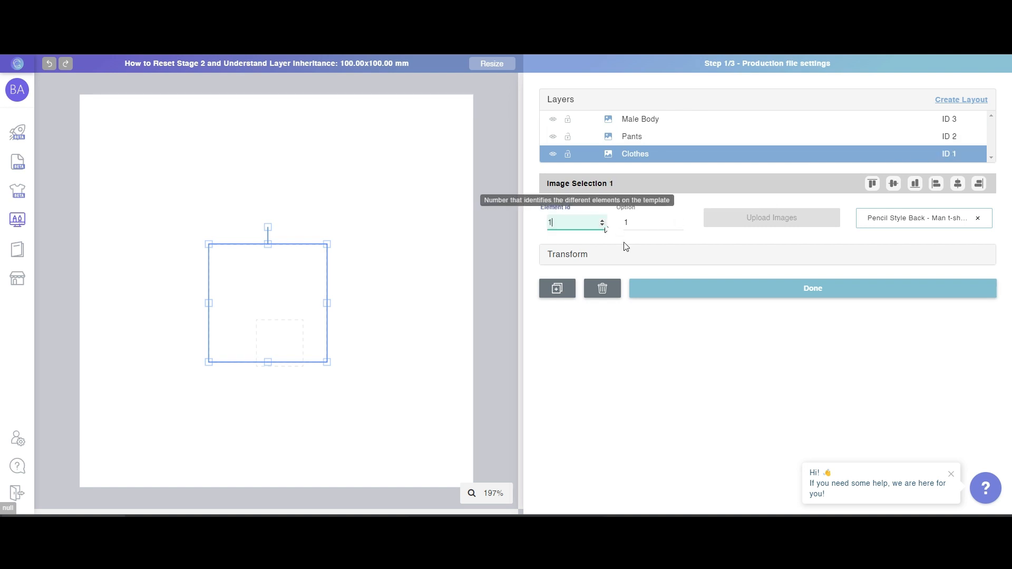
{"action": "left_click", "coordinate": [816, 291]}
{"action": "left_click", "coordinate": [689, 337]}
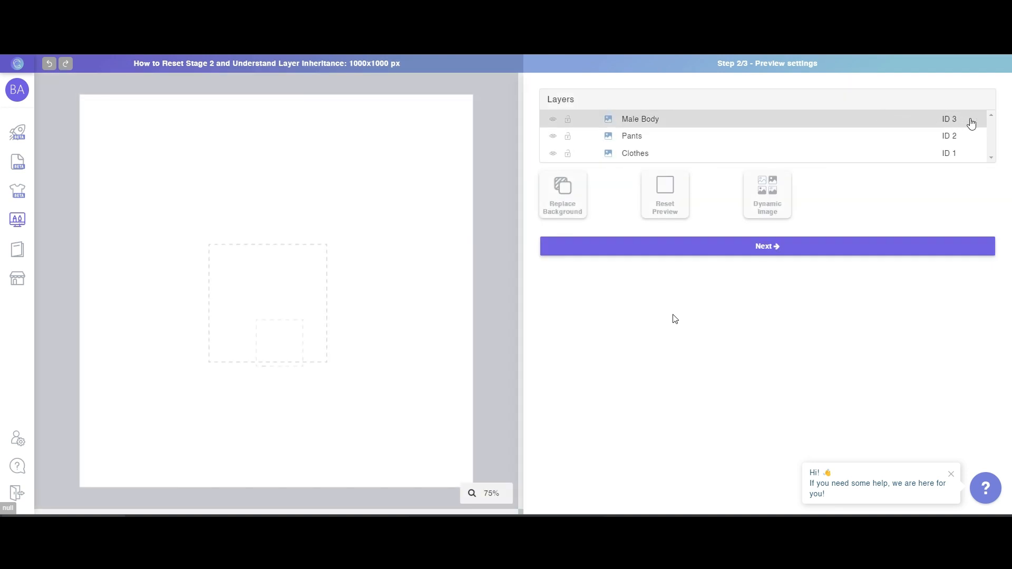
{"action": "mouse_move", "coordinate": [17, 65]}
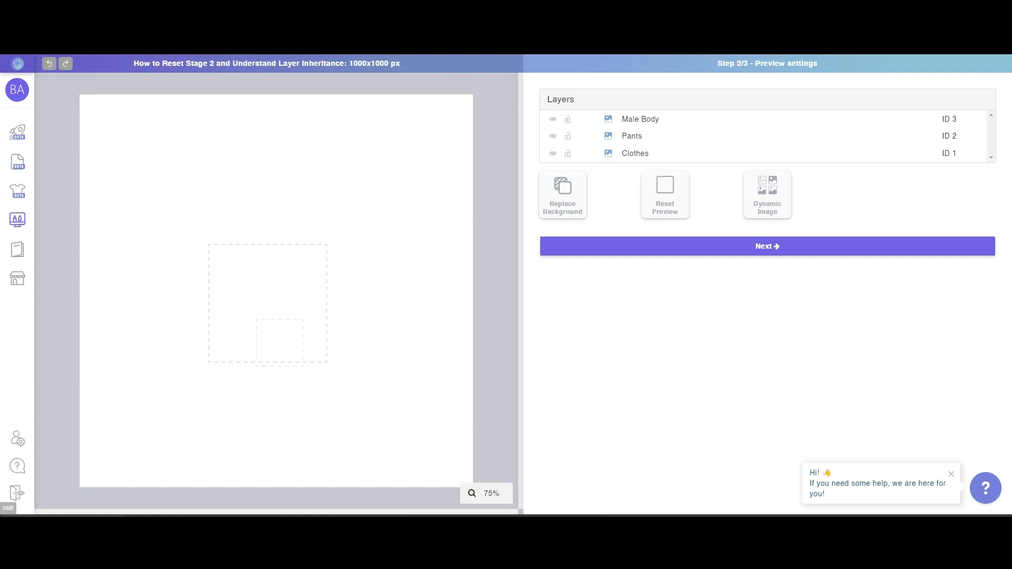
{"action": "key", "text": "alt+Left"}
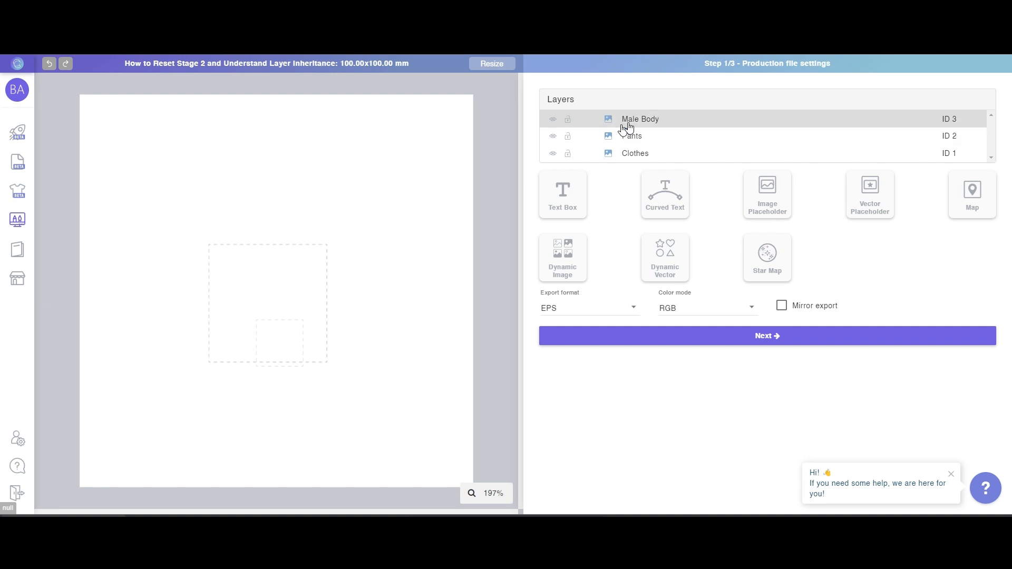
Move the Male Body layer to the upper-right area of the production canvas and proceed to the preview settings.
{"action": "left_click", "coordinate": [627, 121]}
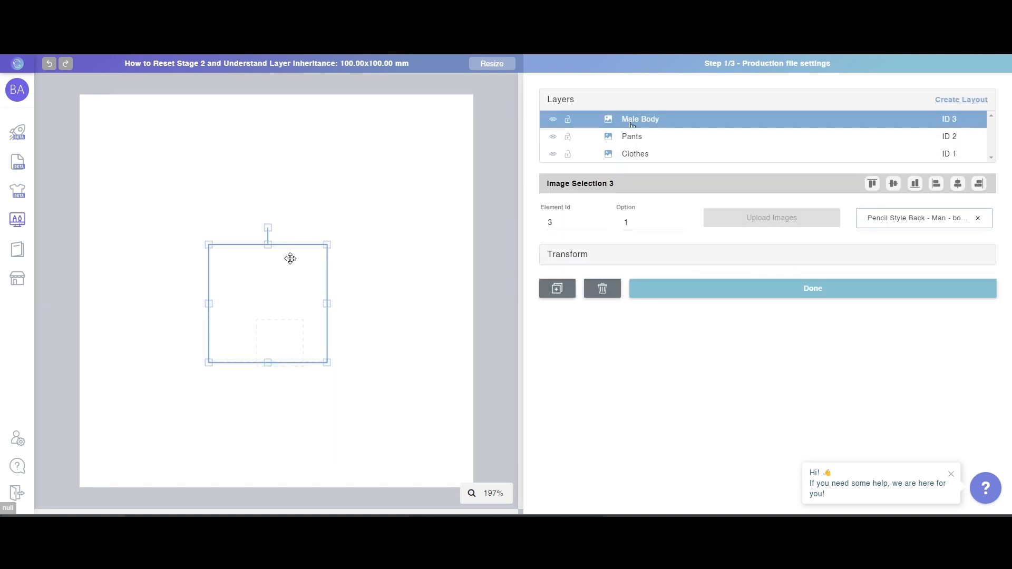
{"action": "left_click_drag", "start_coordinate": [271, 288], "coordinate": [397, 153]}
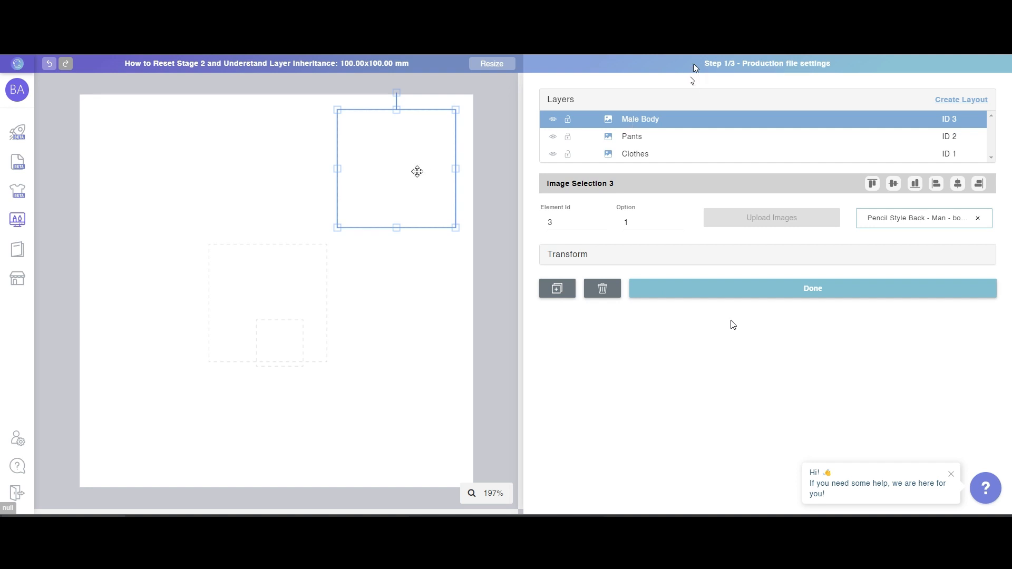
{"action": "left_click", "coordinate": [654, 294]}
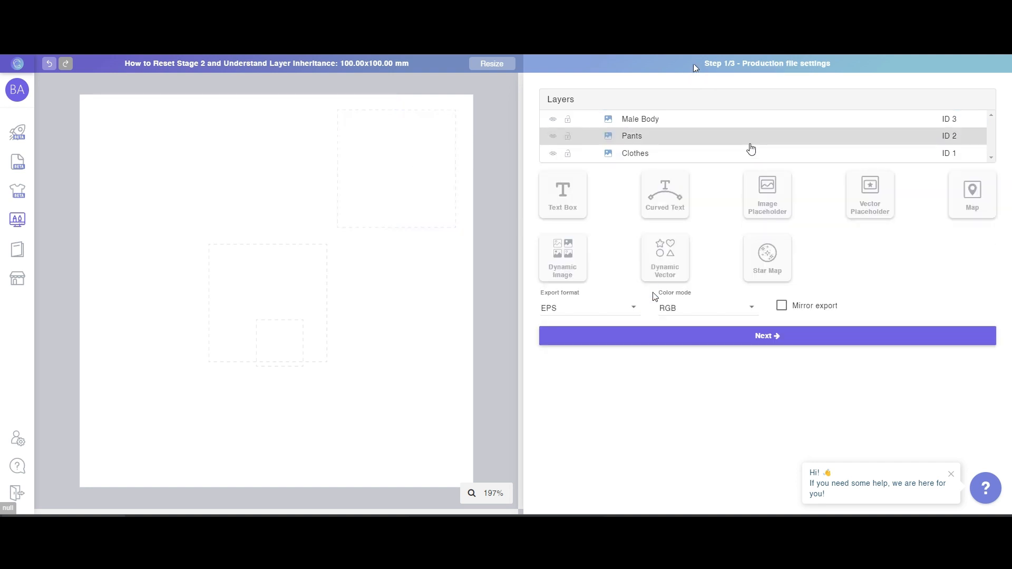
{"action": "left_click", "coordinate": [673, 340]}
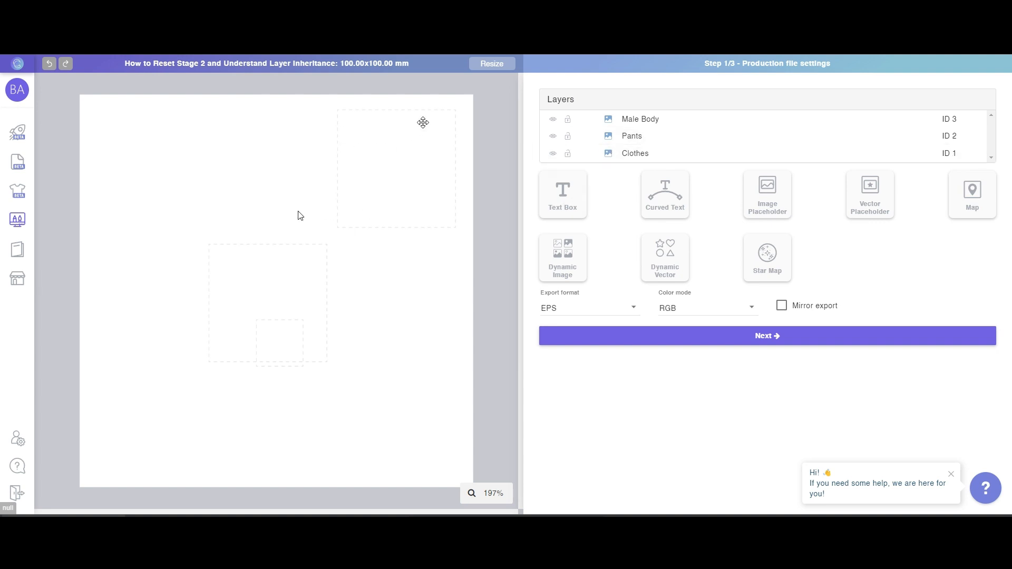
Set the image option of the Male Body, Pants and Clothes layers to 2.
{"action": "left_click", "coordinate": [657, 121]}
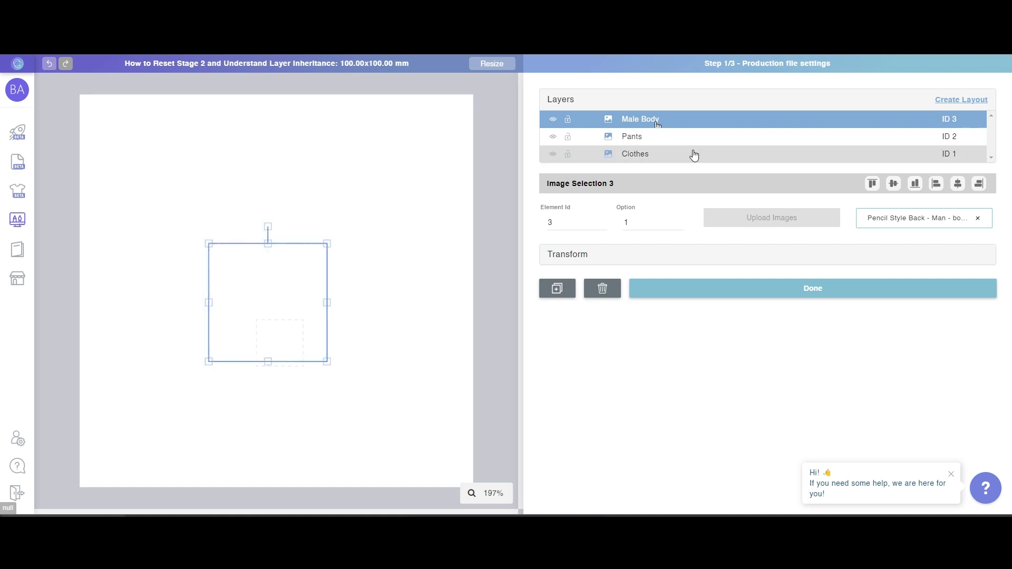
{"action": "left_click", "coordinate": [679, 220]}
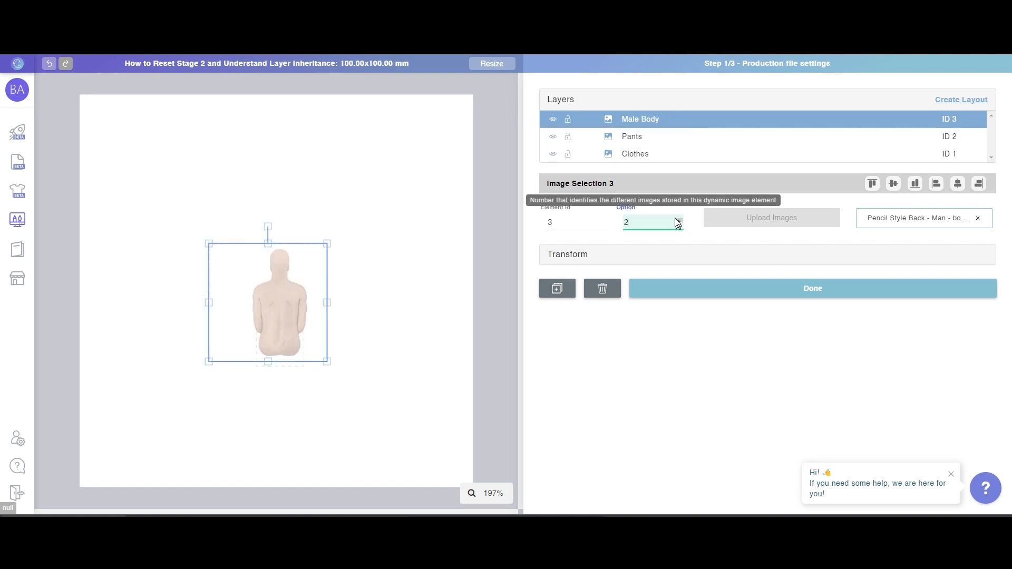
{"action": "left_click", "coordinate": [650, 136]}
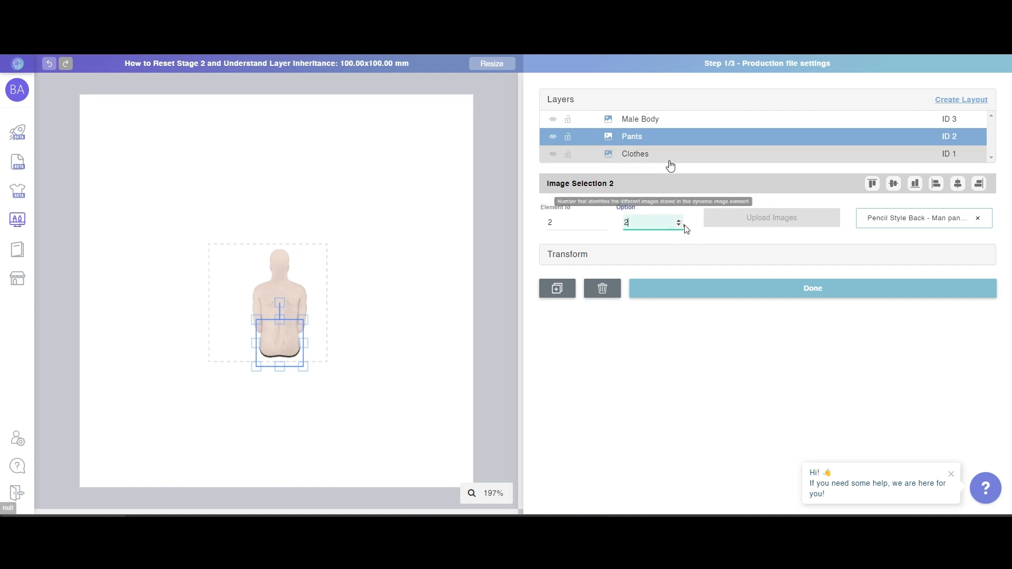
{"action": "left_click", "coordinate": [666, 155]}
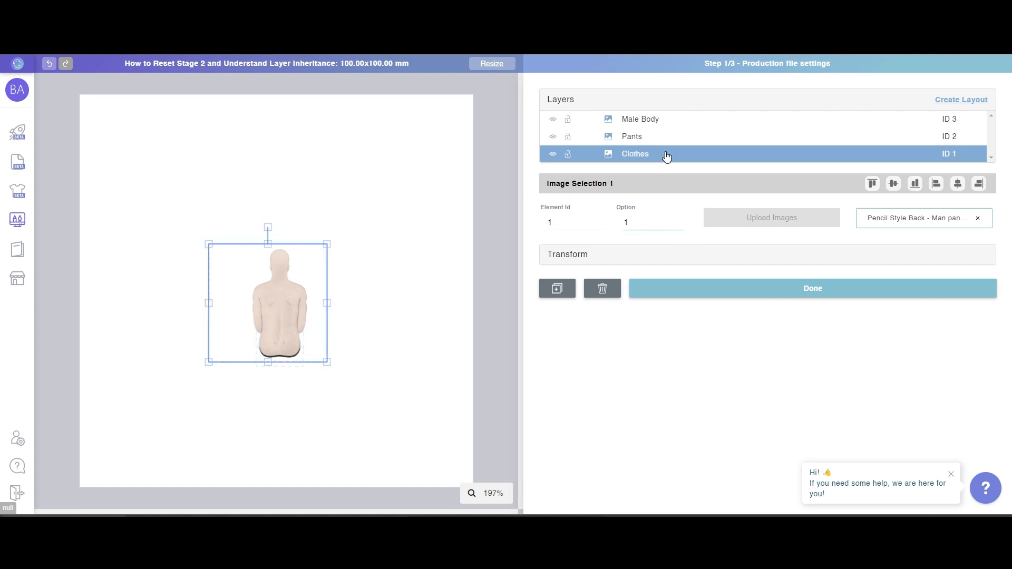
{"action": "left_click", "coordinate": [679, 222]}
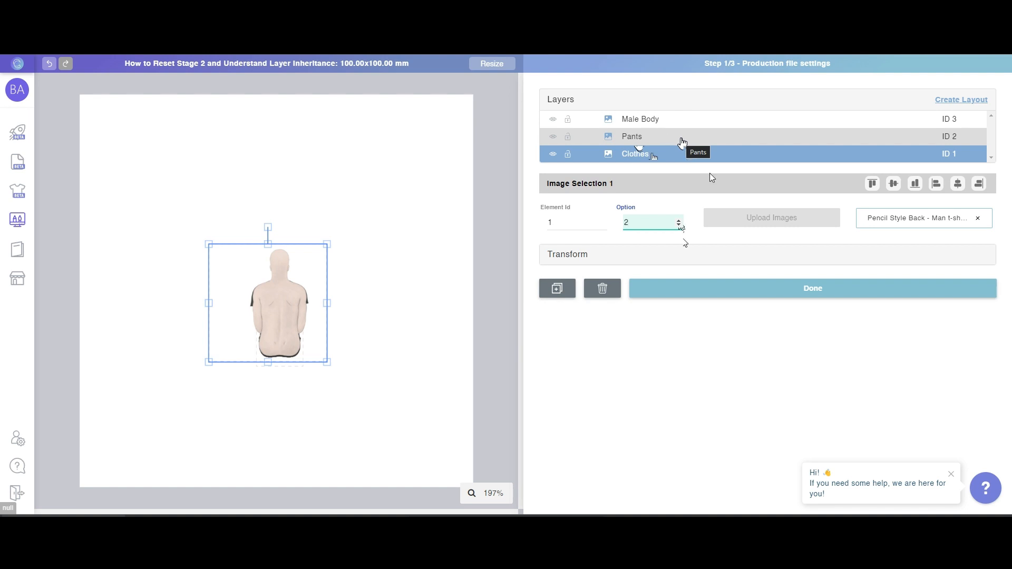
Arrange the layers in the order Clothes, Pants, Male Body, then select all three on the canvas and finish editing.
{"action": "left_click", "coordinate": [651, 141]}
{"action": "left_click_drag", "start_coordinate": [652, 142], "coordinate": [662, 119]}
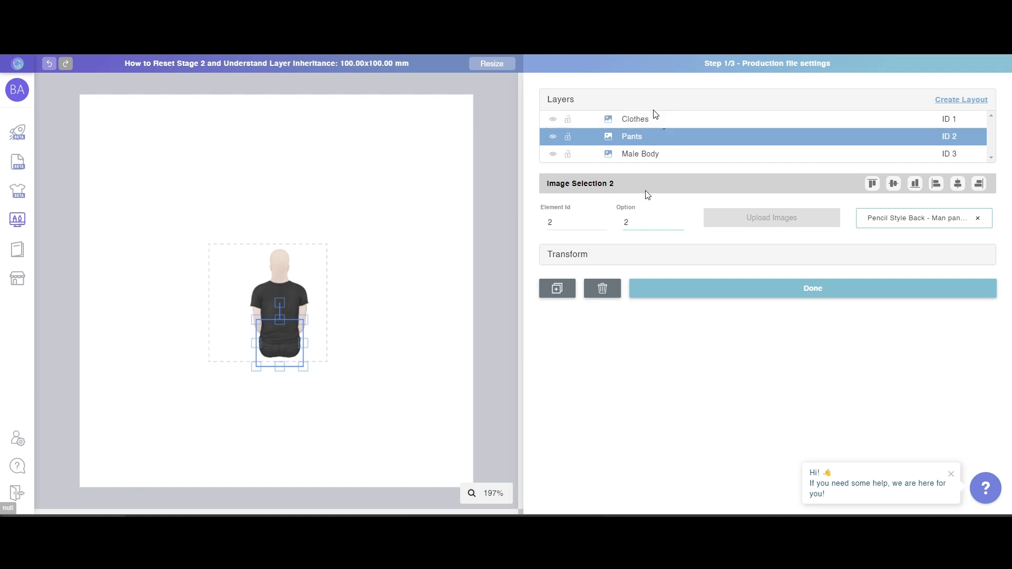
{"action": "left_click_drag", "start_coordinate": [165, 168], "coordinate": [393, 443]}
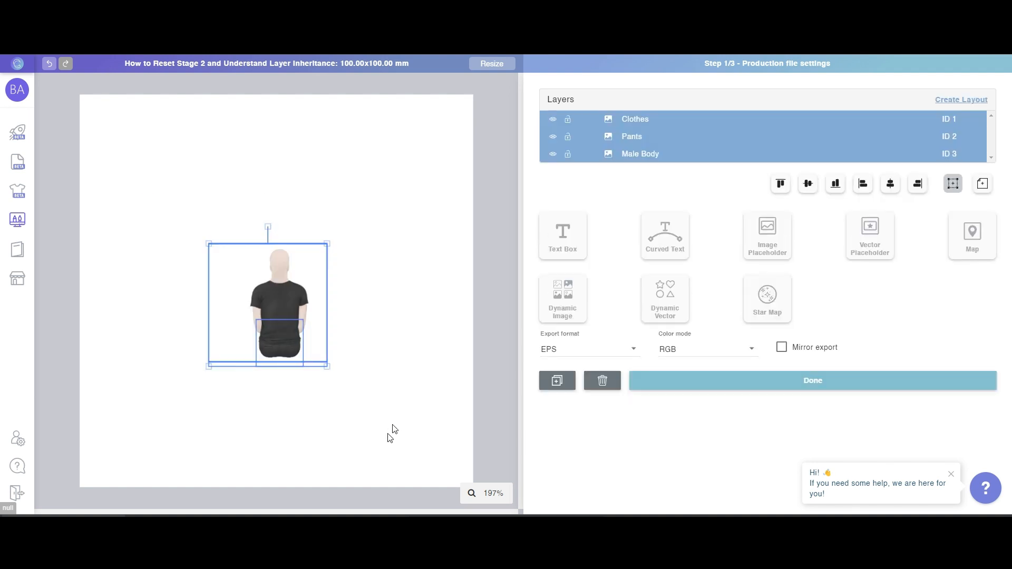
{"action": "left_click", "coordinate": [677, 388]}
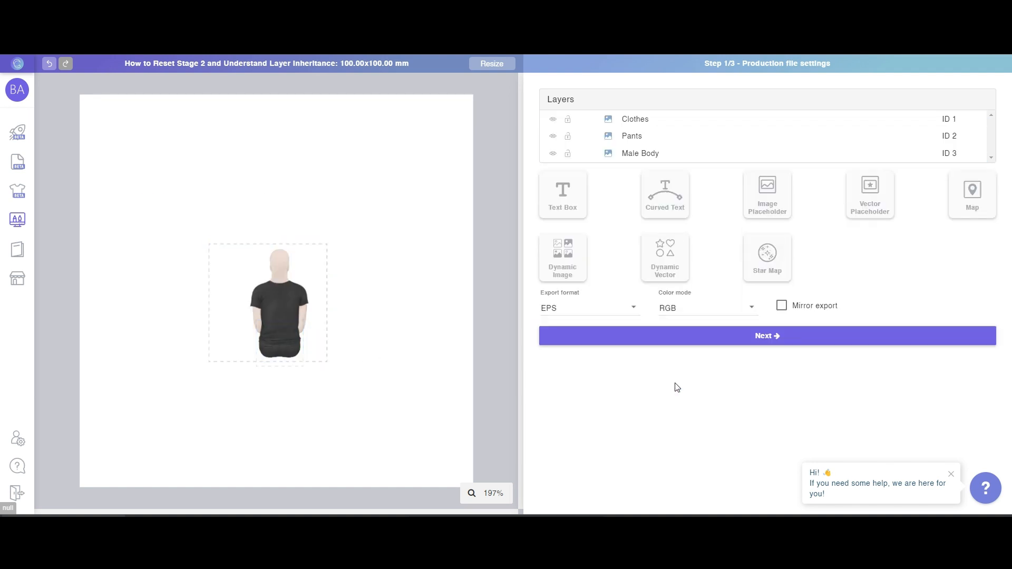
Proceed to the preview settings, set the image option of the Male Body, Pants and Clothes layers to 2, and finish editing.
{"action": "left_click", "coordinate": [659, 335]}
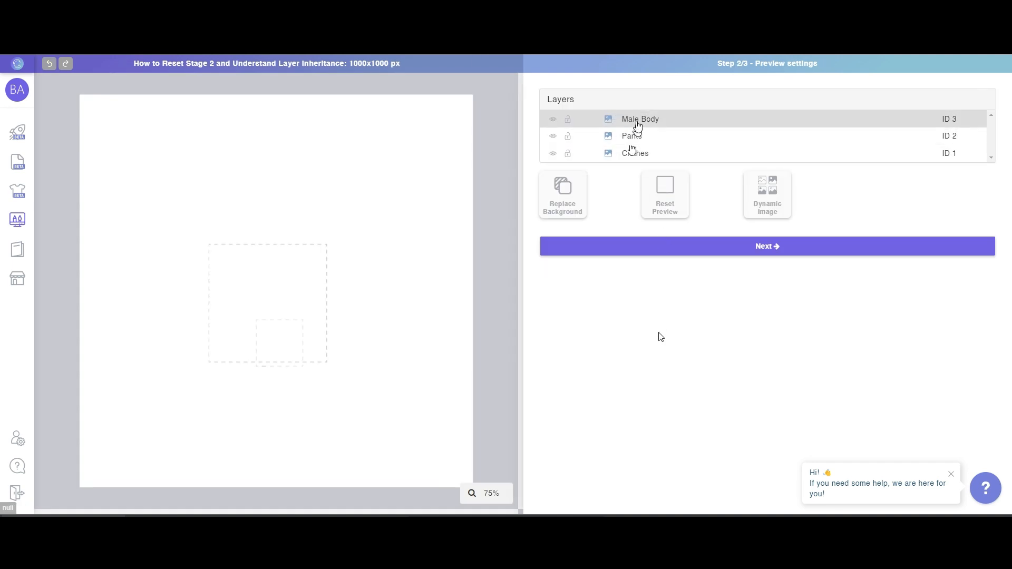
{"action": "left_click", "coordinate": [638, 121]}
{"action": "left_click", "coordinate": [672, 138]}
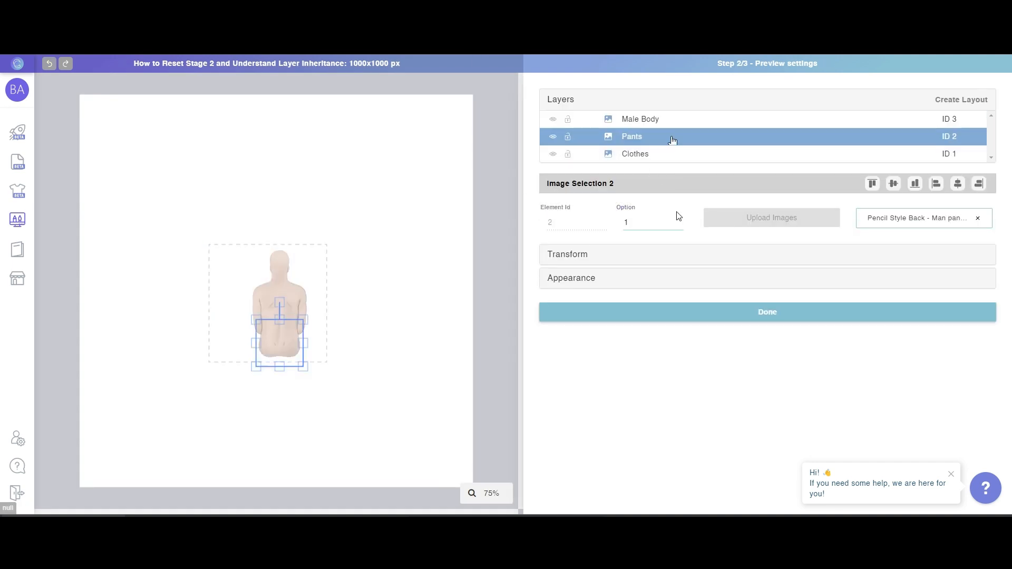
{"action": "left_click", "coordinate": [674, 158]}
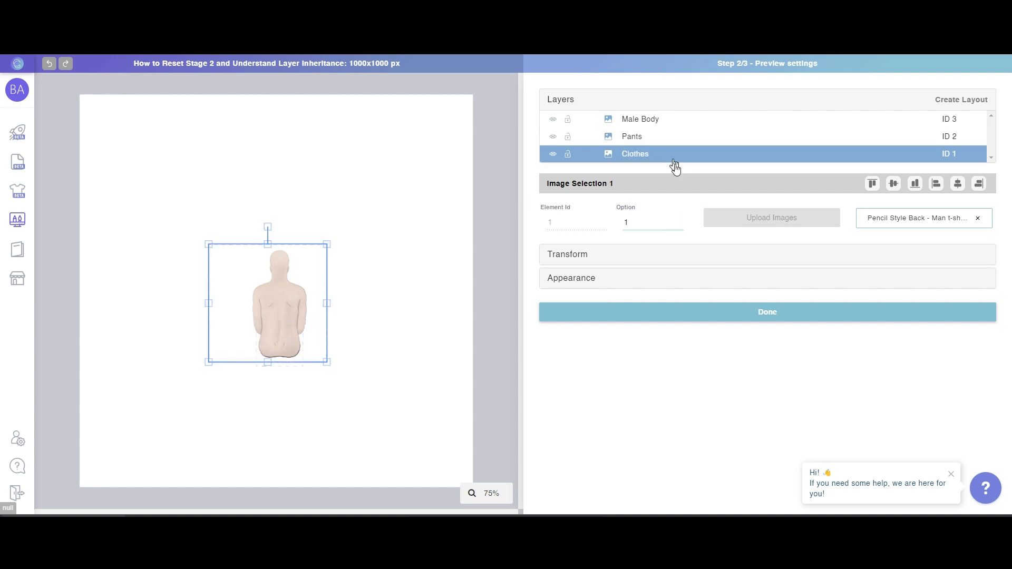
{"action": "left_click", "coordinate": [680, 221]}
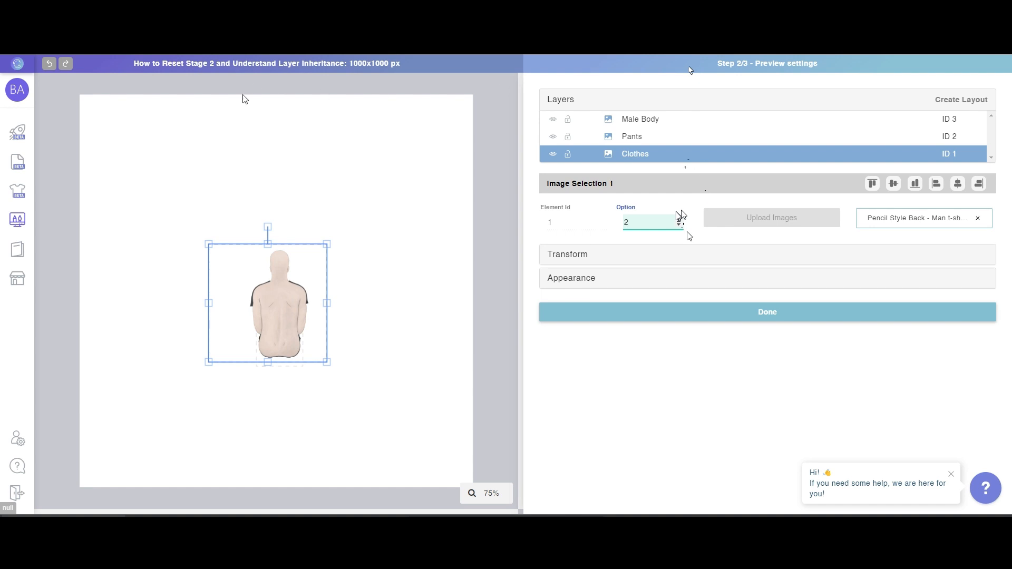
{"action": "left_click", "coordinate": [730, 313]}
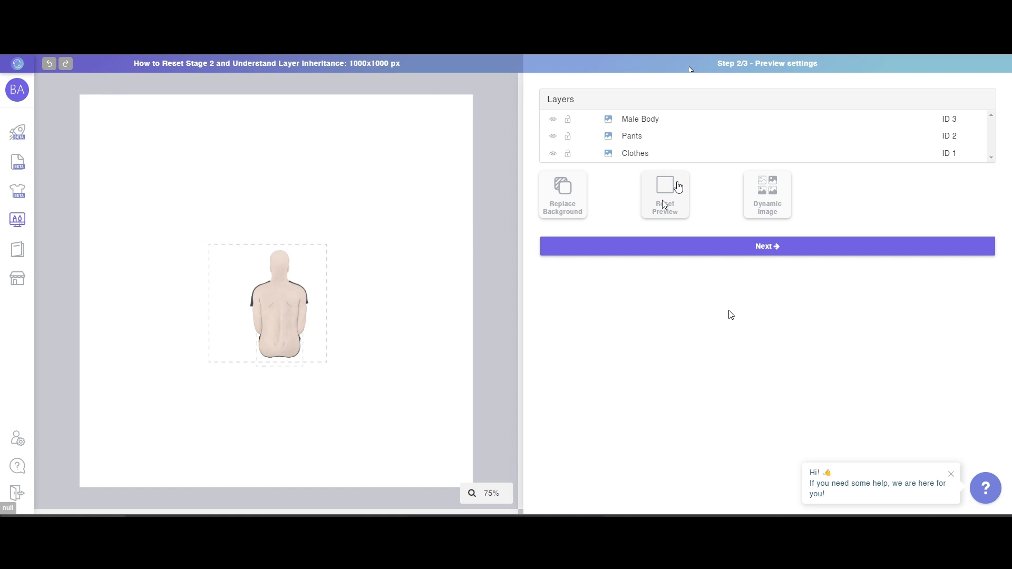
Reset the preview and give it a bright yellow background color.
{"action": "left_click", "coordinate": [677, 184]}
{"action": "left_click", "coordinate": [870, 320]}
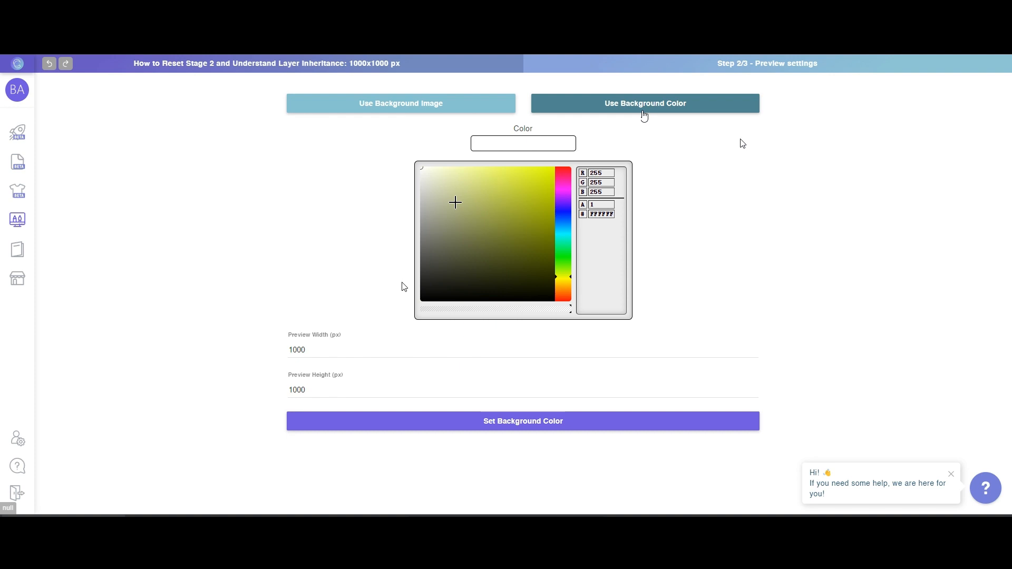
{"action": "left_click_drag", "start_coordinate": [454, 202], "coordinate": [515, 156]}
{"action": "left_click", "coordinate": [501, 421]}
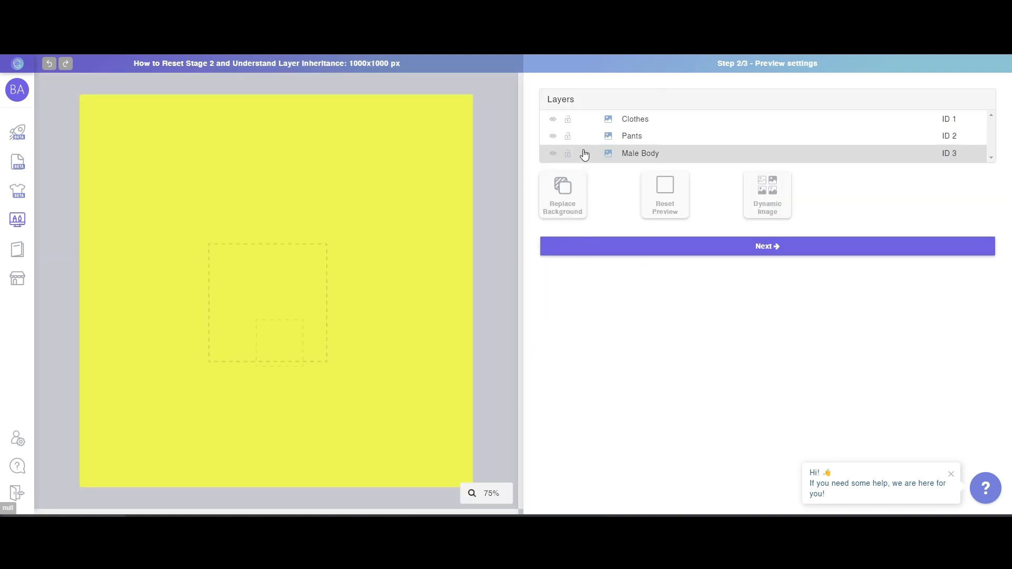
Set the image option of the Clothes, Pants and Male Body layers to 2 in the reset preview.
{"action": "left_click", "coordinate": [646, 125]}
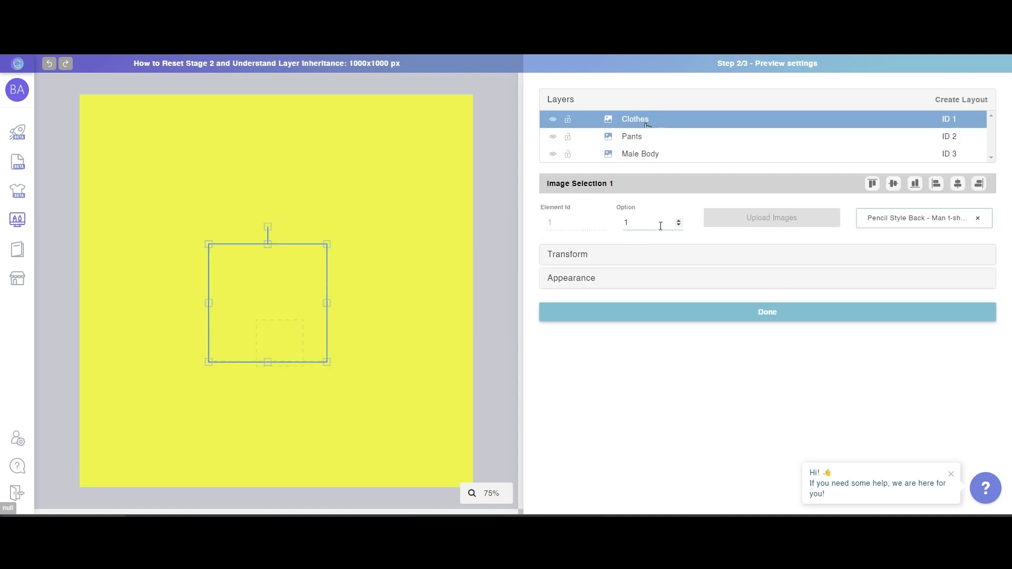
{"action": "left_click", "coordinate": [660, 137]}
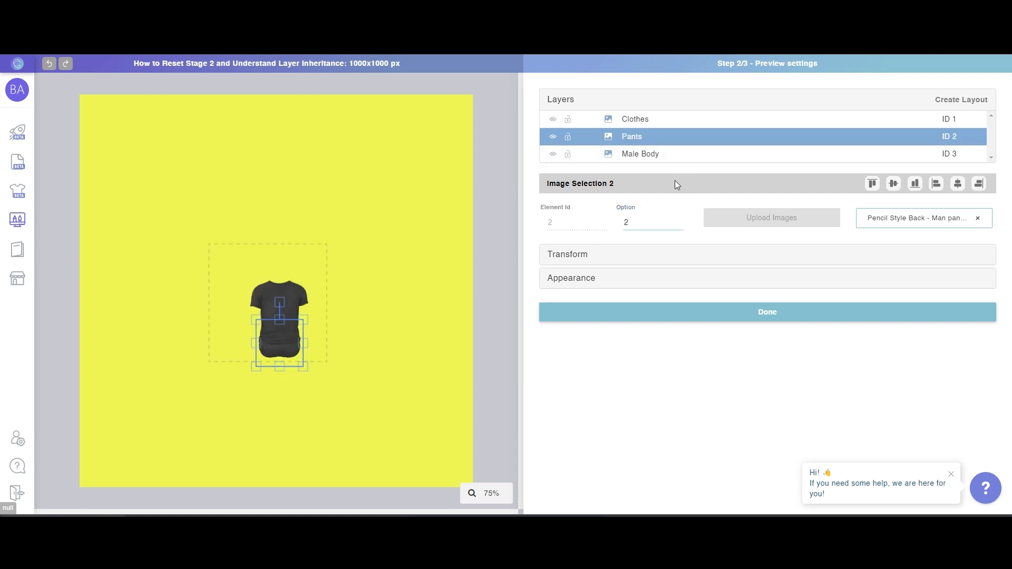
{"action": "left_click", "coordinate": [660, 154]}
{"action": "left_click", "coordinate": [679, 219]}
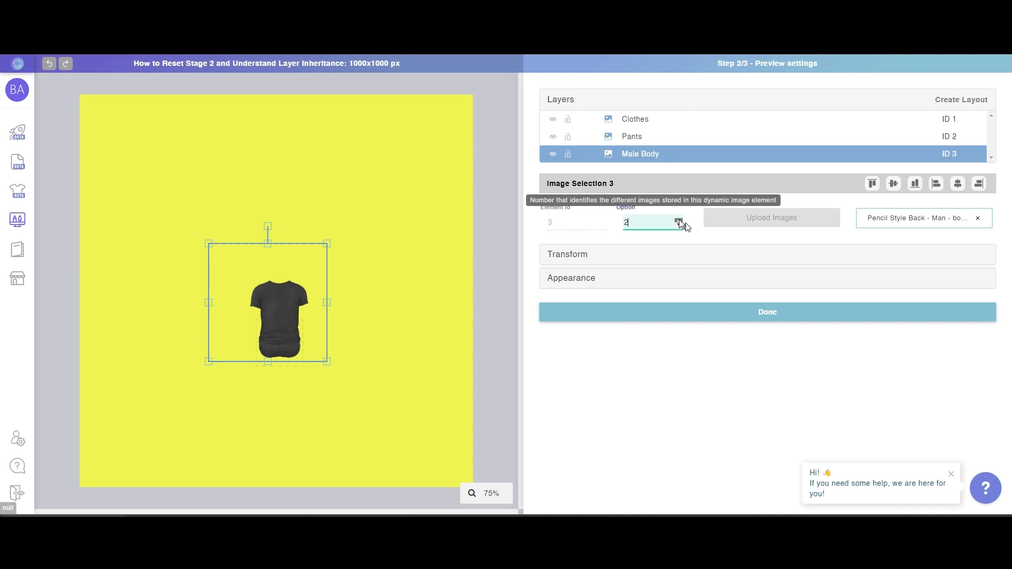